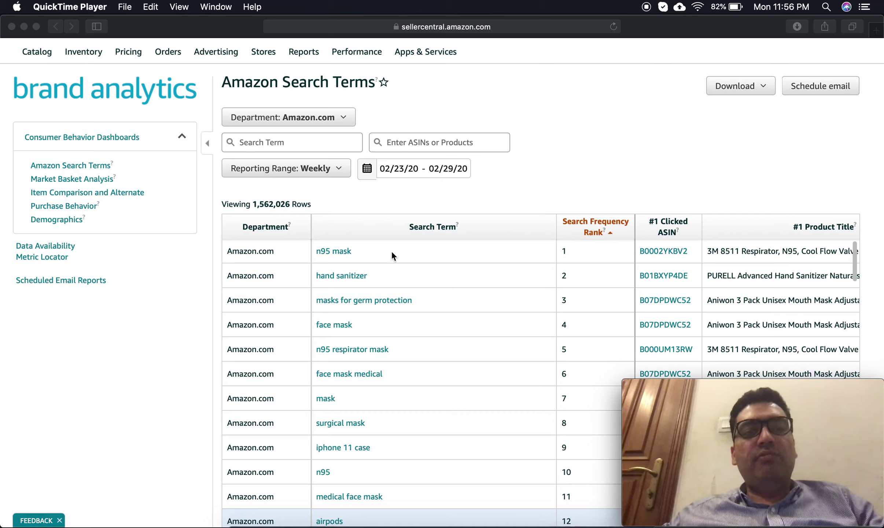
- Examine the Amazon.com search terms table across its frequency rank, #1 clicked ASIN, product title, click share and conversion share columns
scroll(404, 253, "right", 2)
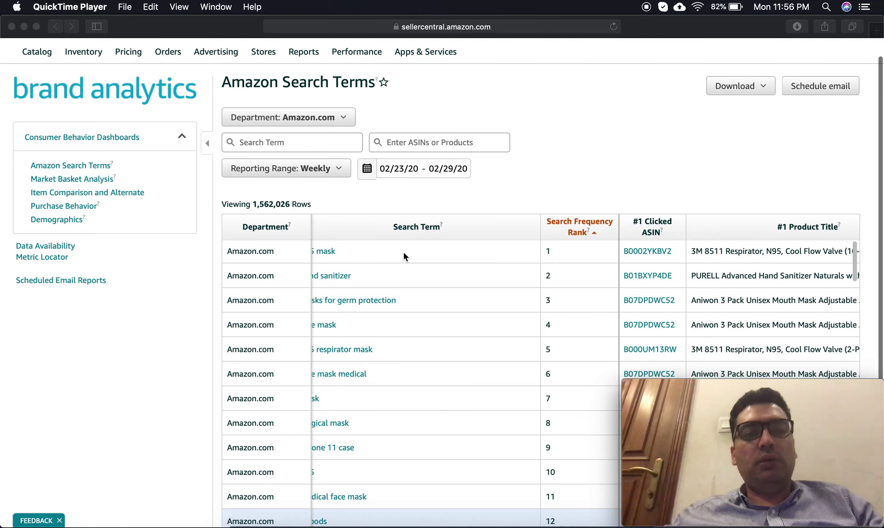
scroll(404, 252, "right", 10)
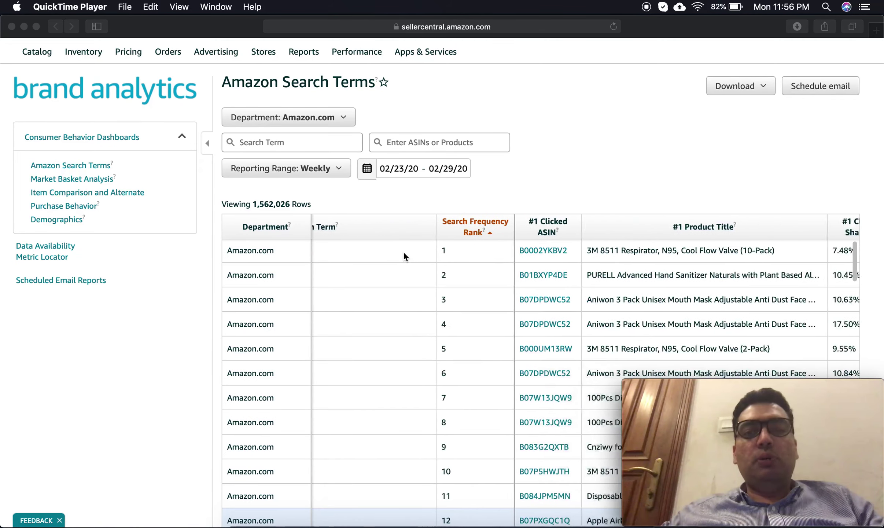
scroll(404, 253, "right", 8)
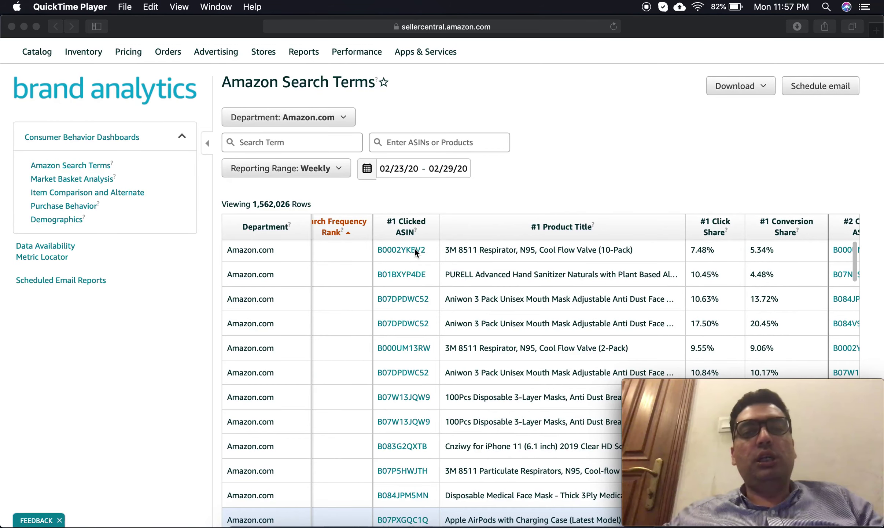
scroll(415, 251, "right", 3)
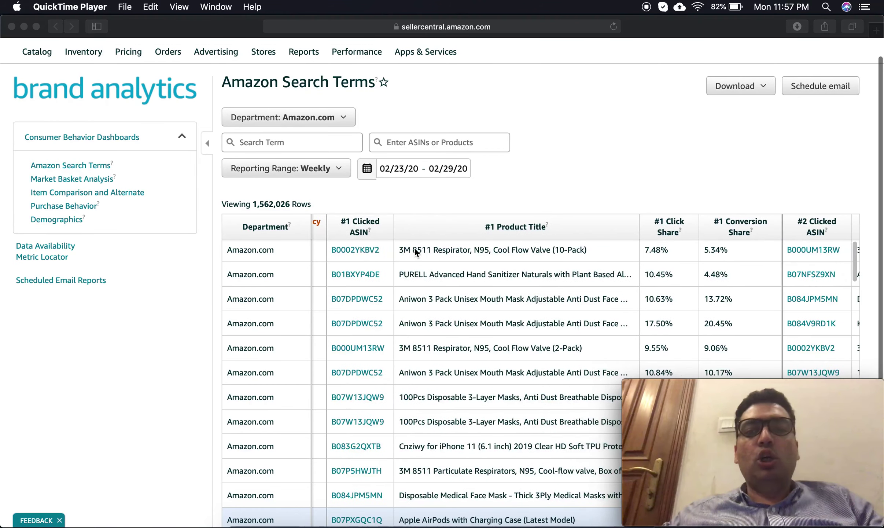
scroll(415, 251, "left", 2)
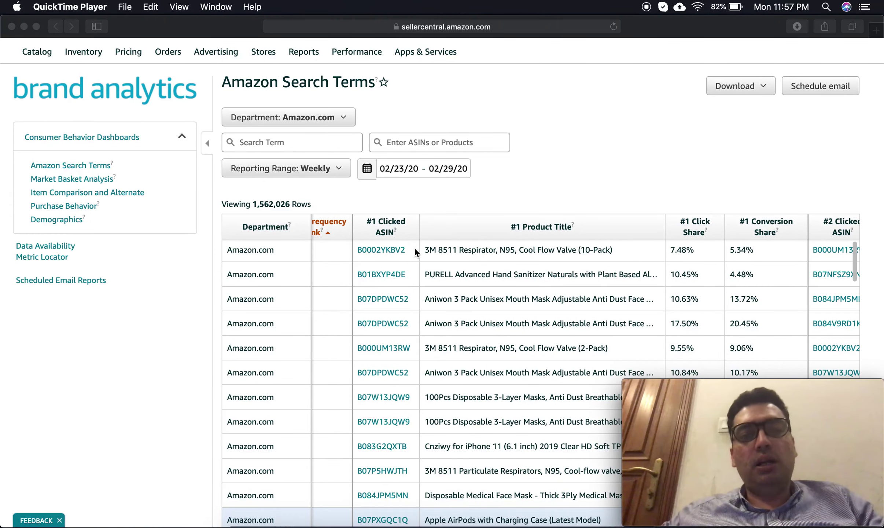
scroll(415, 251, "left", 10)
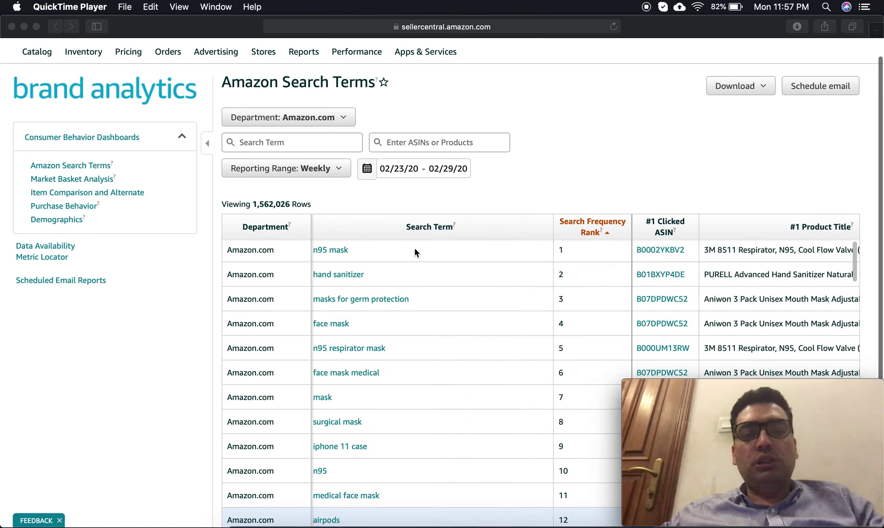
scroll(415, 251, "up", 1)
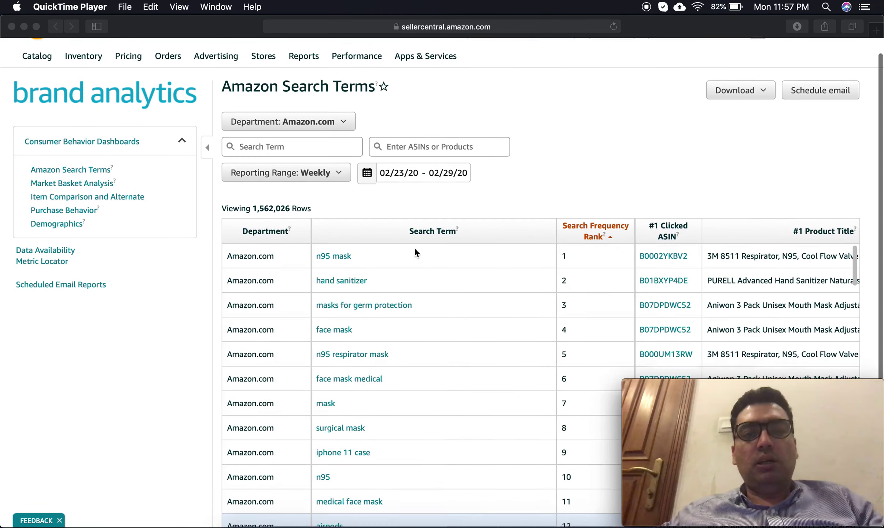
- Filter the Amazon Search Terms report to the Home and Garden department and apply the filter
left_click(322, 120)
left_click(331, 122)
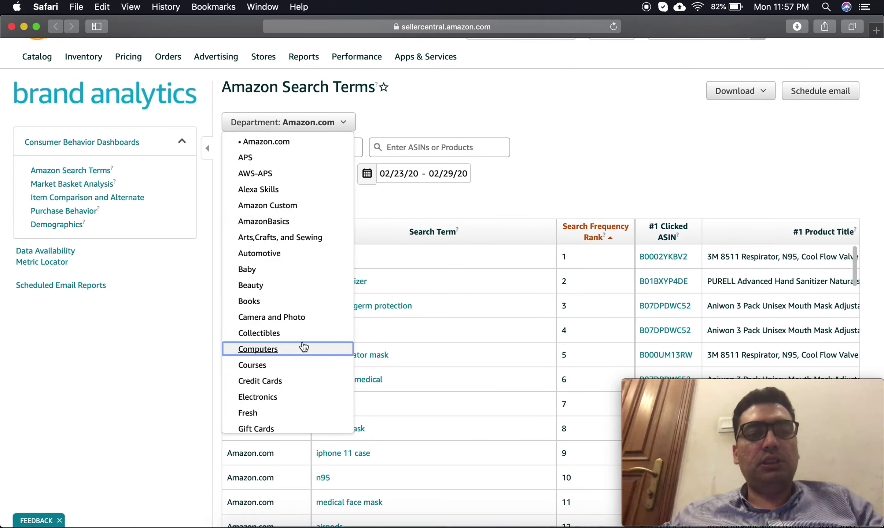
scroll(302, 346, "down", 5)
scroll(303, 347, "down", 3)
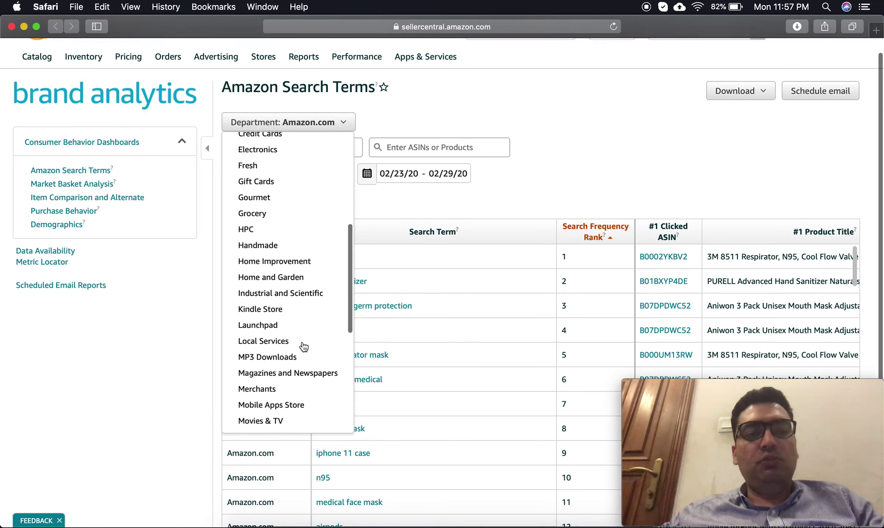
left_click(300, 277)
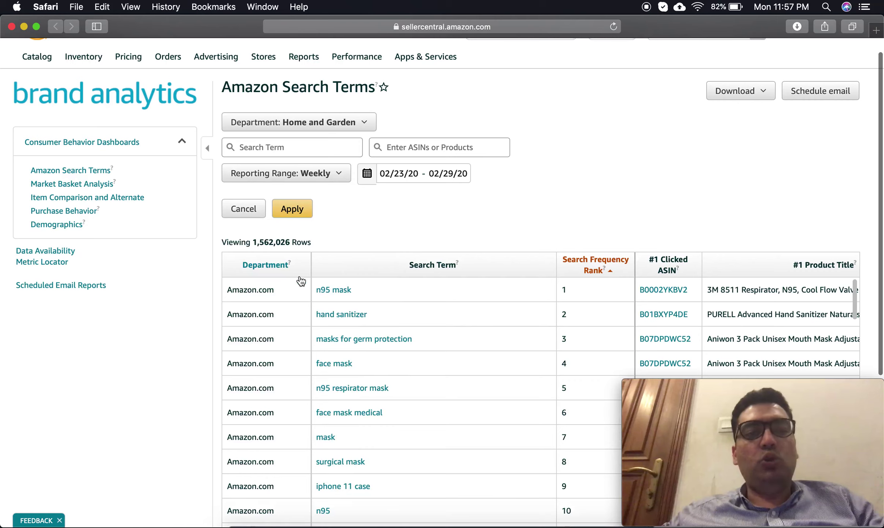
left_click(302, 208)
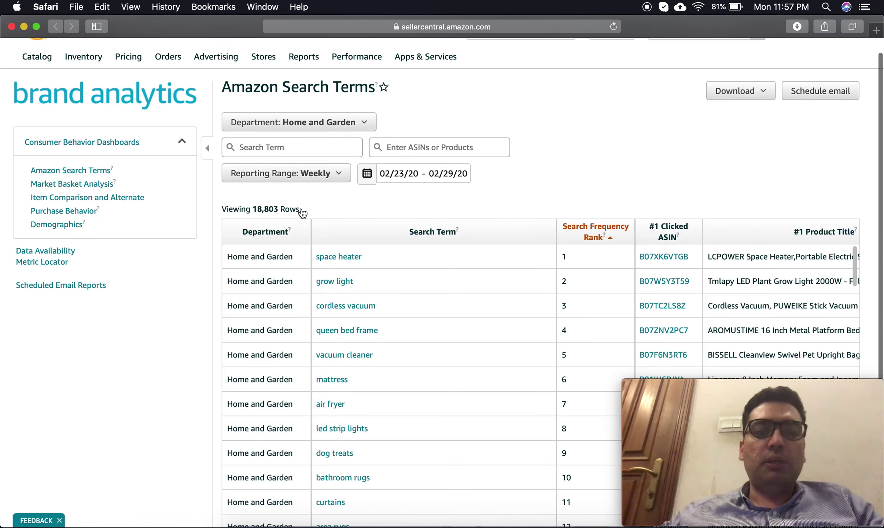
- Look through the top-ranked Home and Garden search terms and examine the #1 product's shares for "led strip lights"
scroll(410, 202, "down", 5)
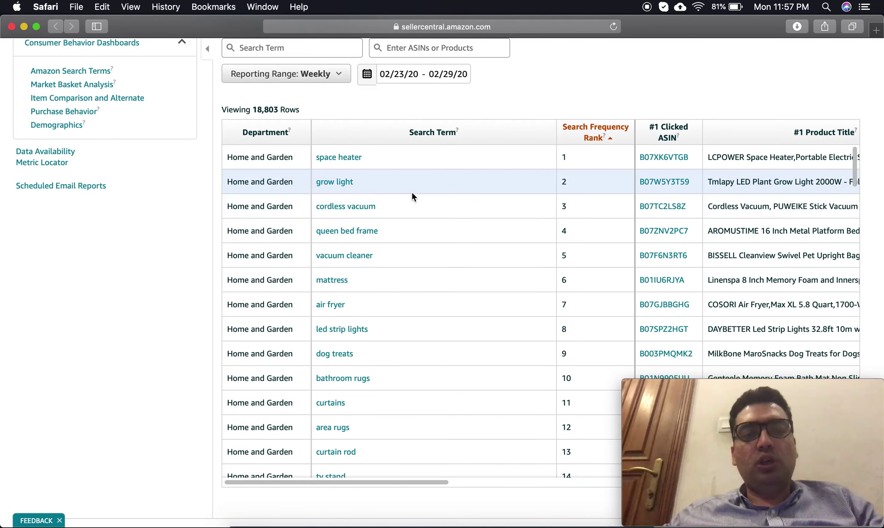
scroll(411, 193, "down", 5)
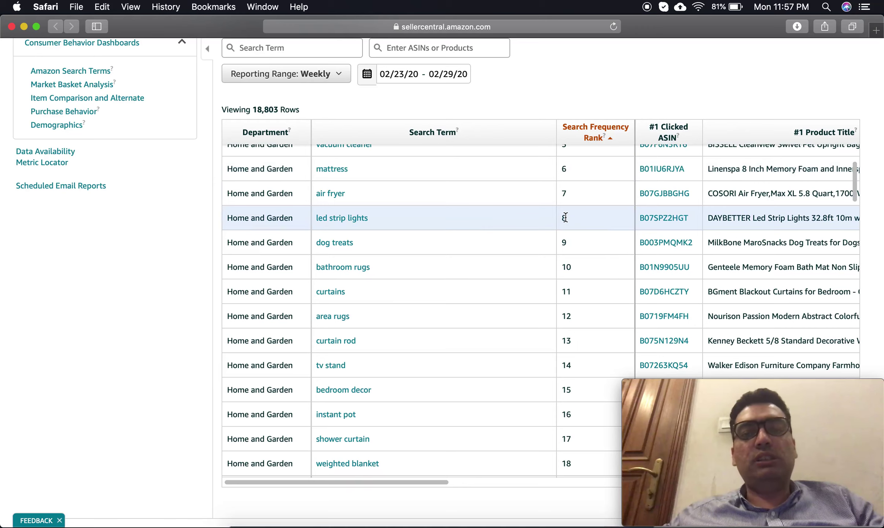
scroll(565, 217, "up", 5)
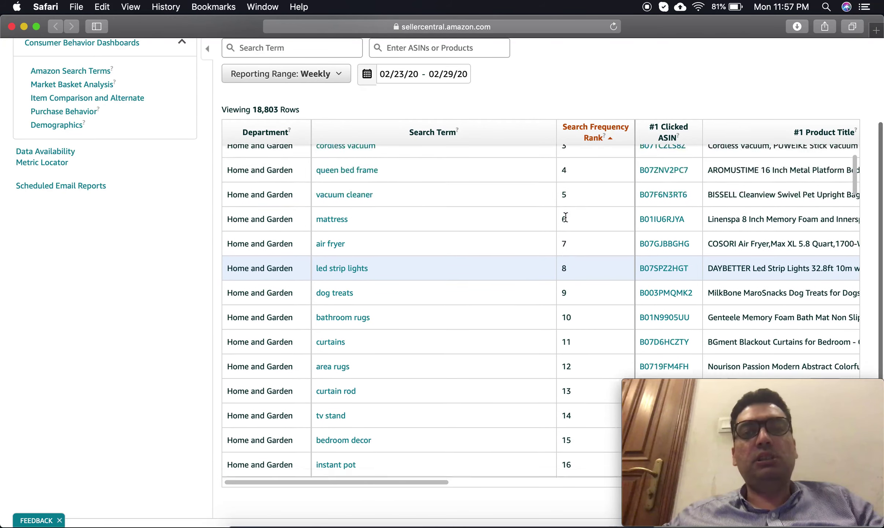
scroll(564, 216, "down", 3)
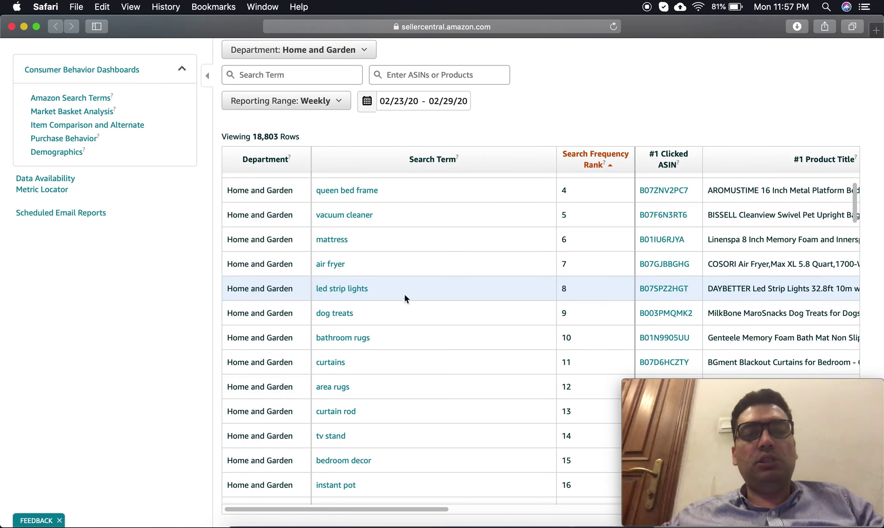
scroll(461, 289, "right", 5)
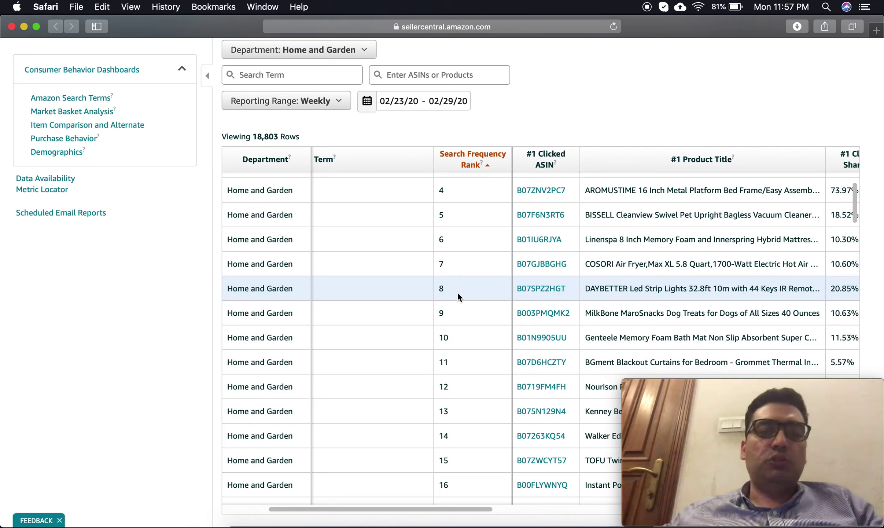
scroll(457, 291, "right", 2)
scroll(456, 291, "right", 6)
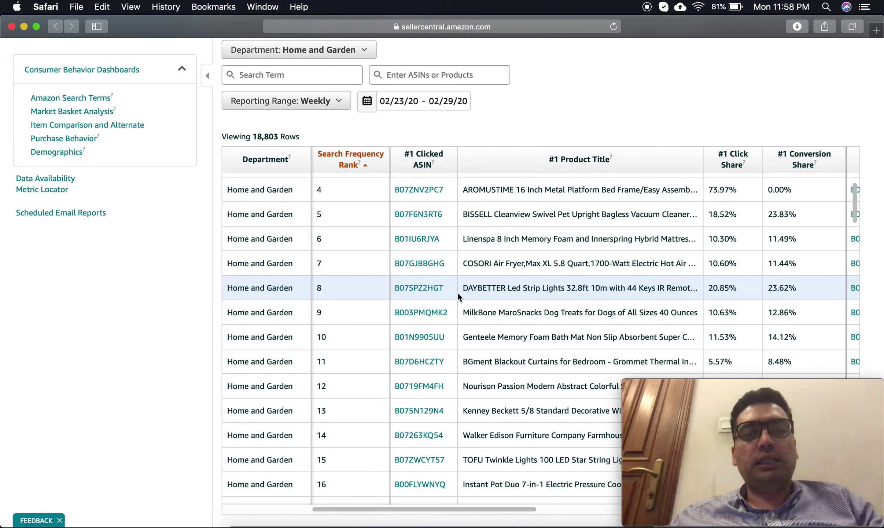
scroll(456, 291, "right", 3)
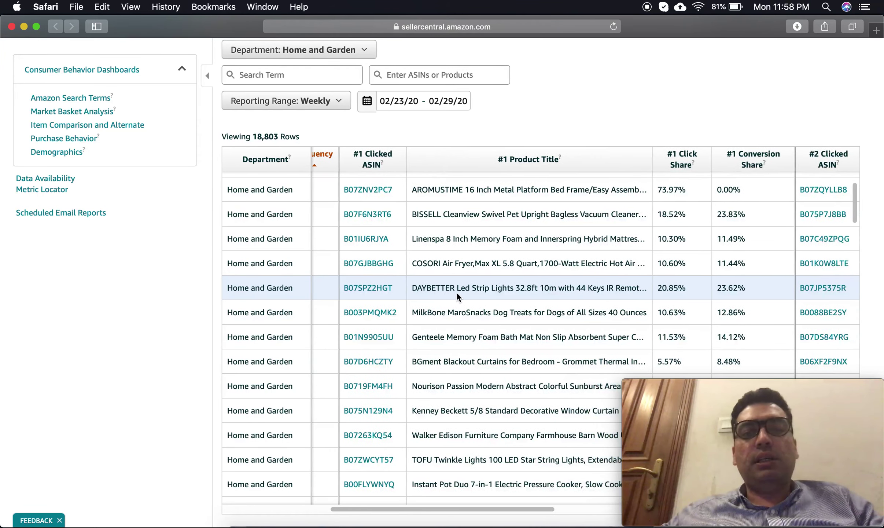
scroll(445, 292, "left", 15)
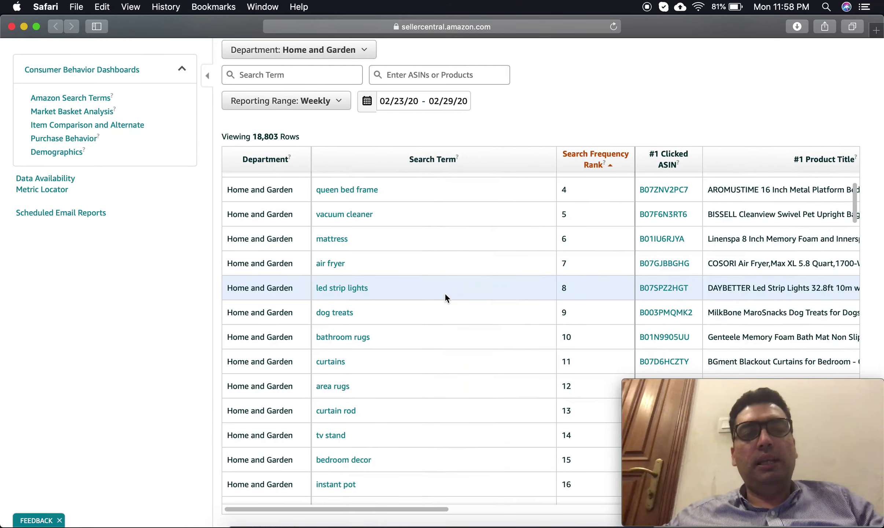
- Open the product detail of the #1 clicked ASIN for "led strip lights" and view its Amazon product page in a new tab
scroll(445, 292, "right", 13)
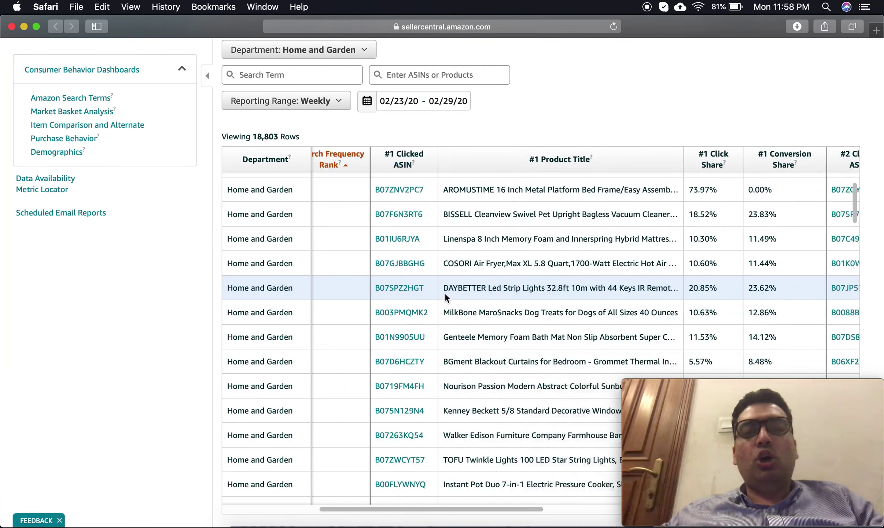
scroll(445, 297, "right", 2)
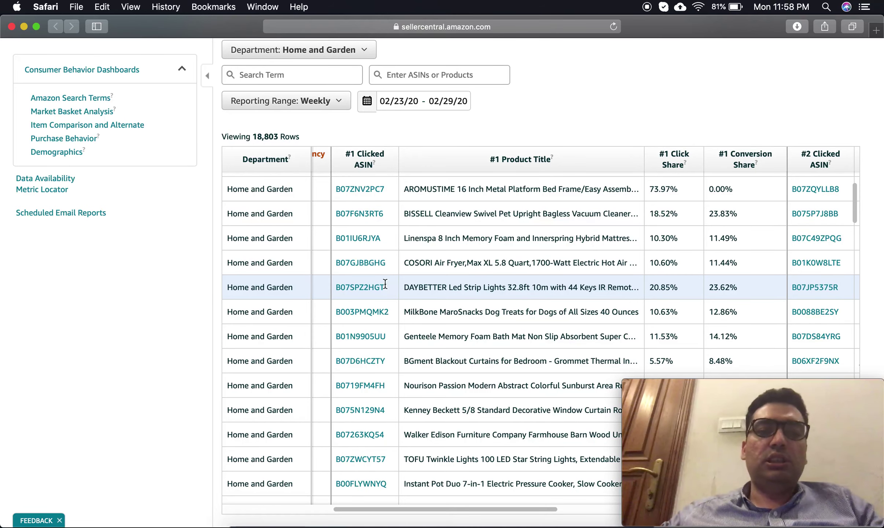
left_click(371, 286)
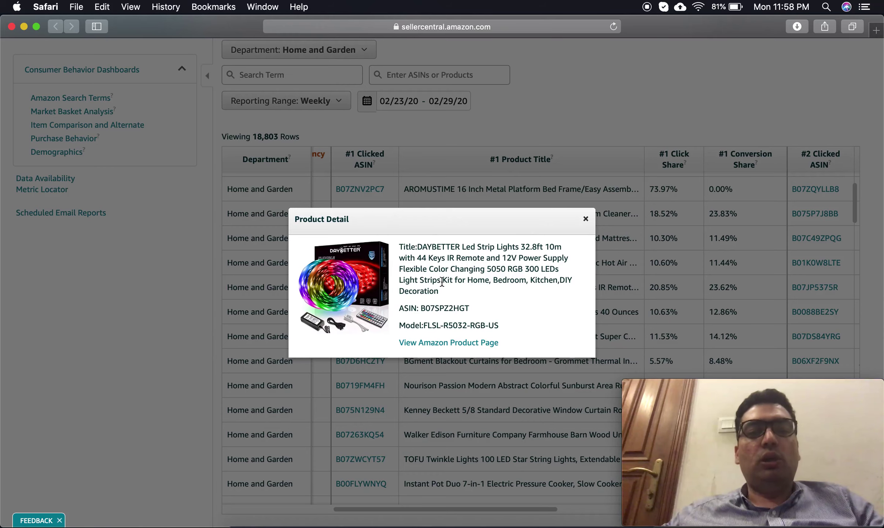
right_click(452, 348)
left_click(459, 348)
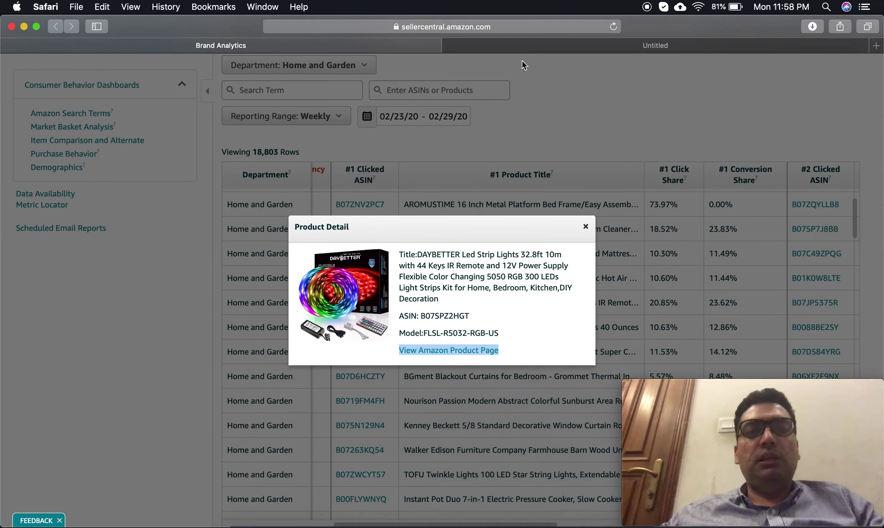
left_click(519, 47)
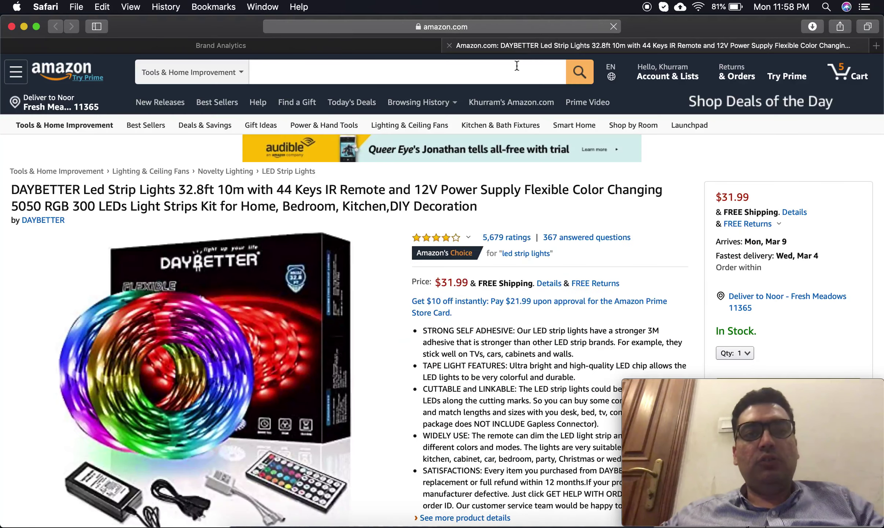
- Review the DAYBETTER LED strip lights page's images and bullet points, and return to Brand Analytics, closing the product detail
scroll(520, 283, "down", 5)
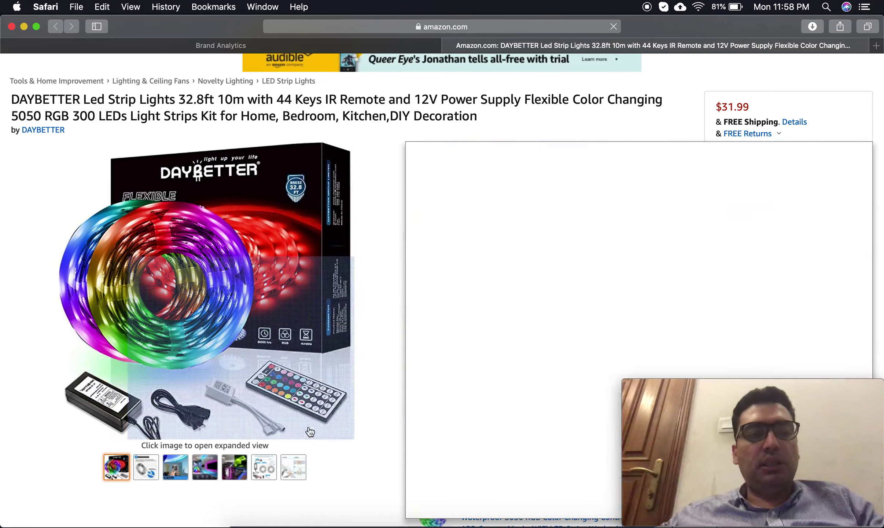
scroll(438, 402, "down", 1)
scroll(438, 402, "down", 2)
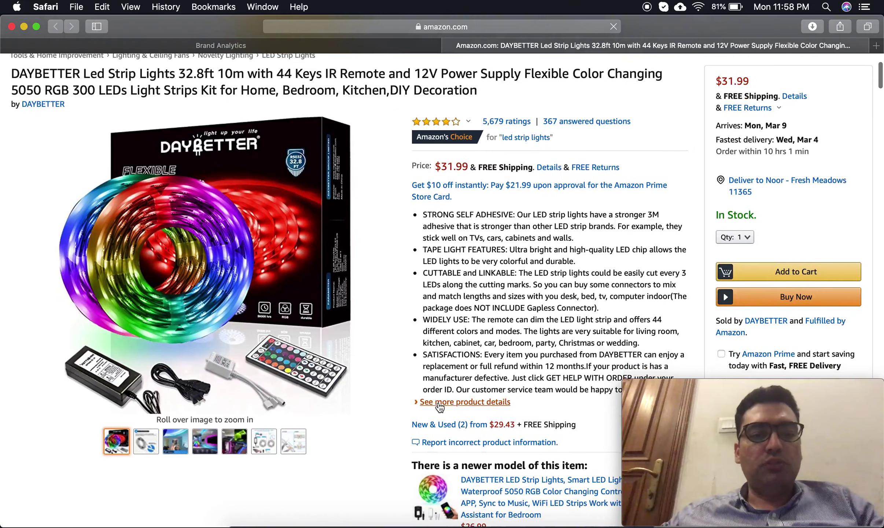
scroll(475, 317, "down", 1)
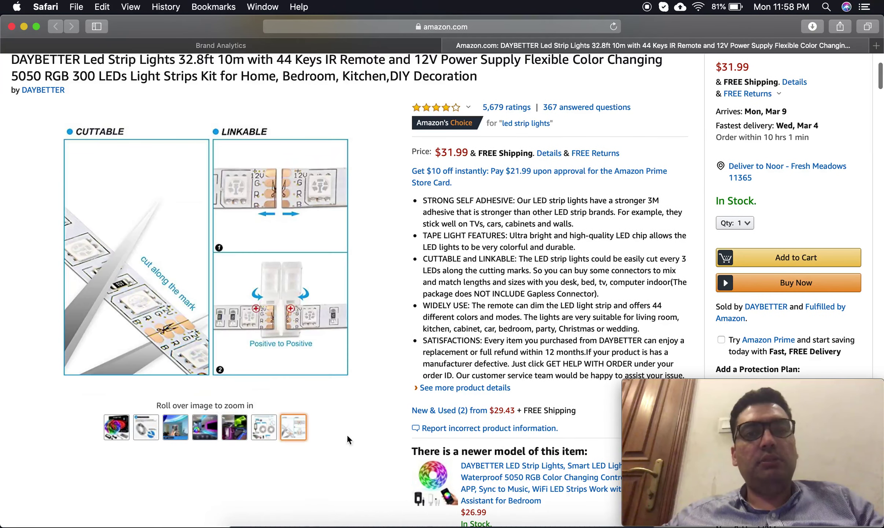
left_click(363, 50)
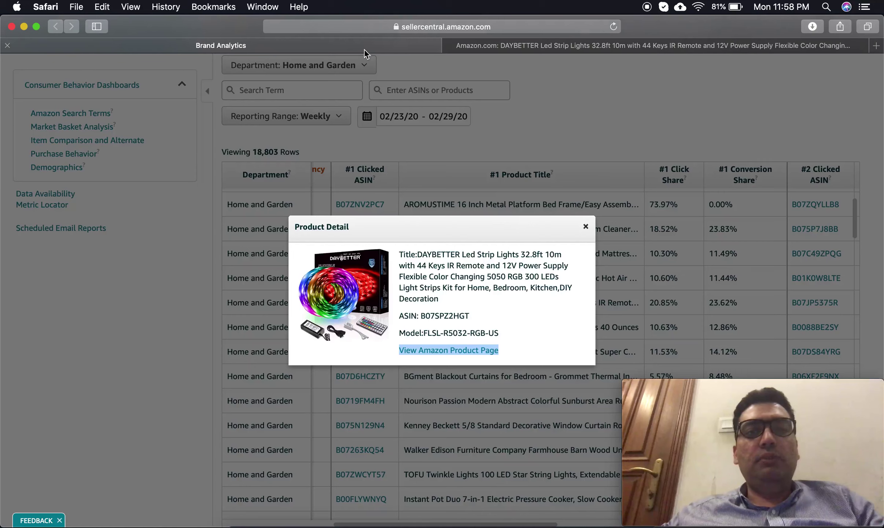
left_click(585, 227)
- Compare the click share and conversion share of the #1 and #2 clicked products for "led strip lights"
scroll(488, 294, "left", 10)
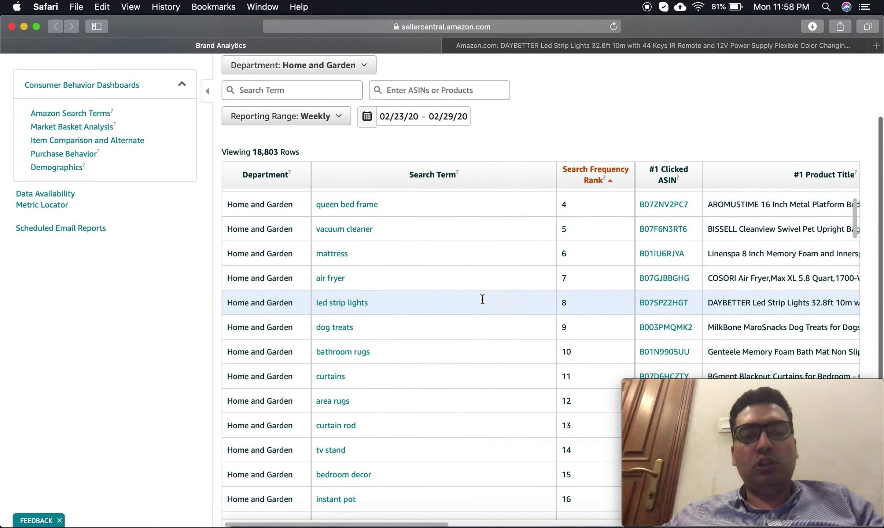
scroll(475, 301, "right", 5)
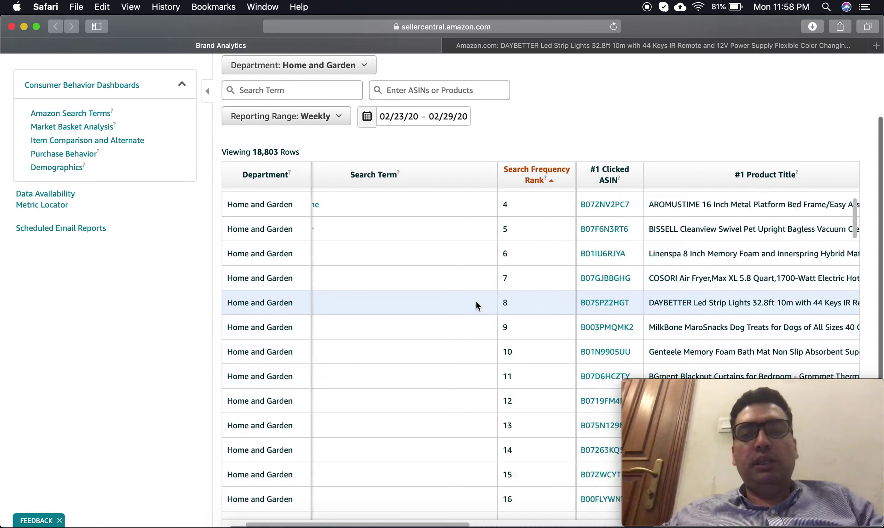
scroll(475, 301, "right", 5)
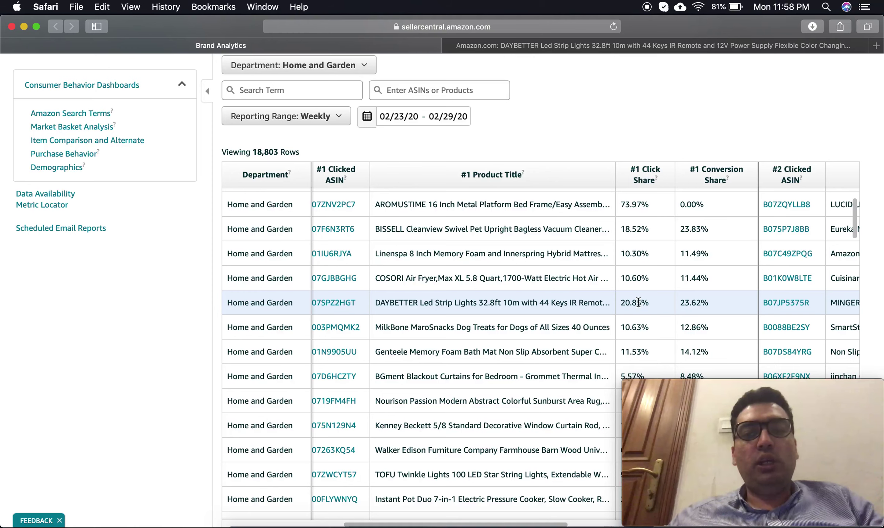
scroll(637, 302, "left", 2)
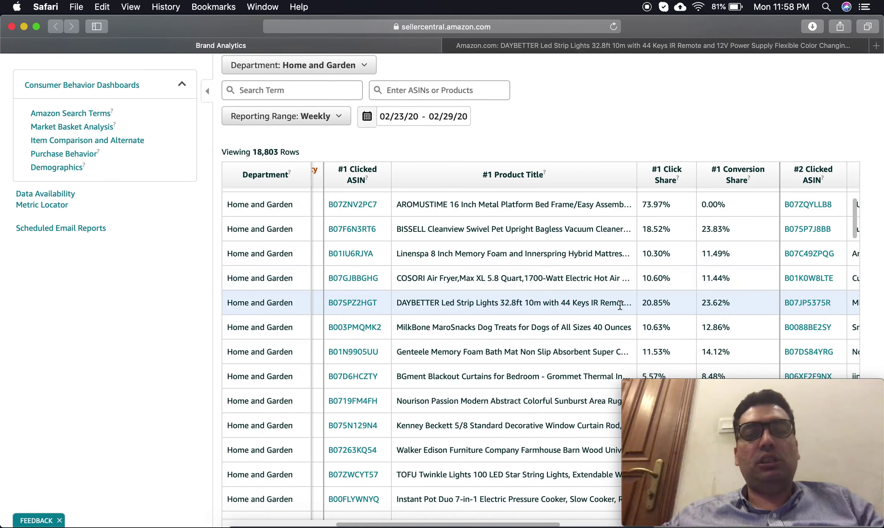
scroll(619, 304, "right", 3)
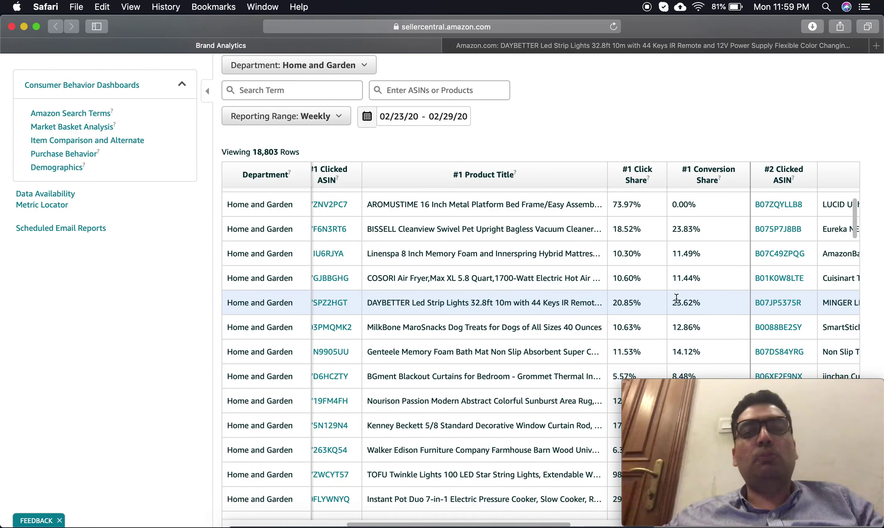
scroll(676, 299, "right", 10)
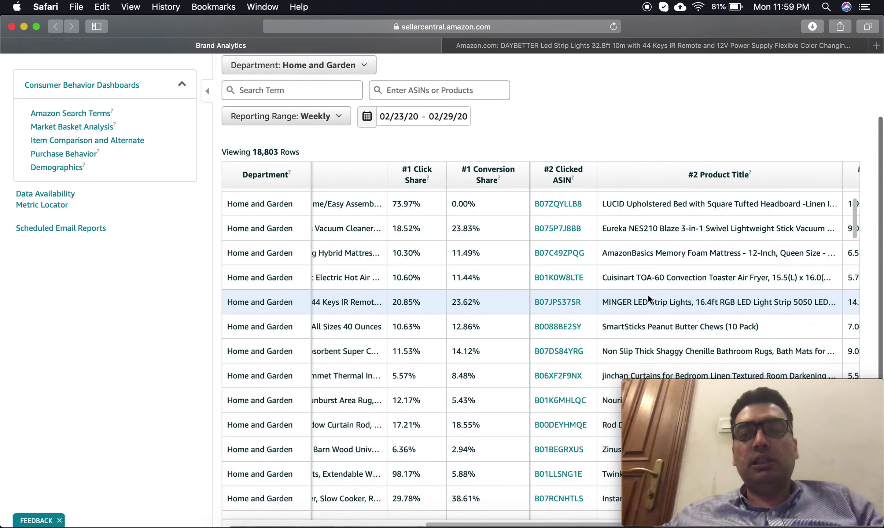
scroll(713, 283, "right", 7)
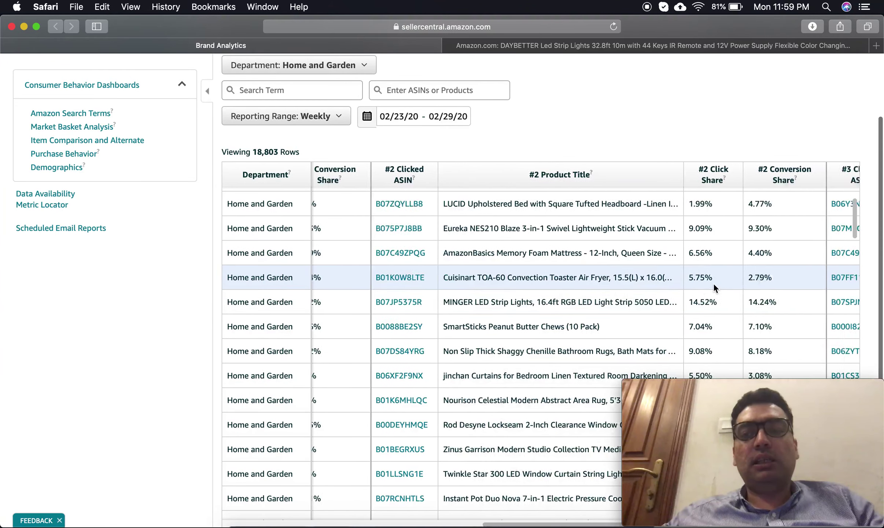
- Examine the #3 clicked product's title, click share and conversion share for "led strip lights"
scroll(713, 284, "right", 1)
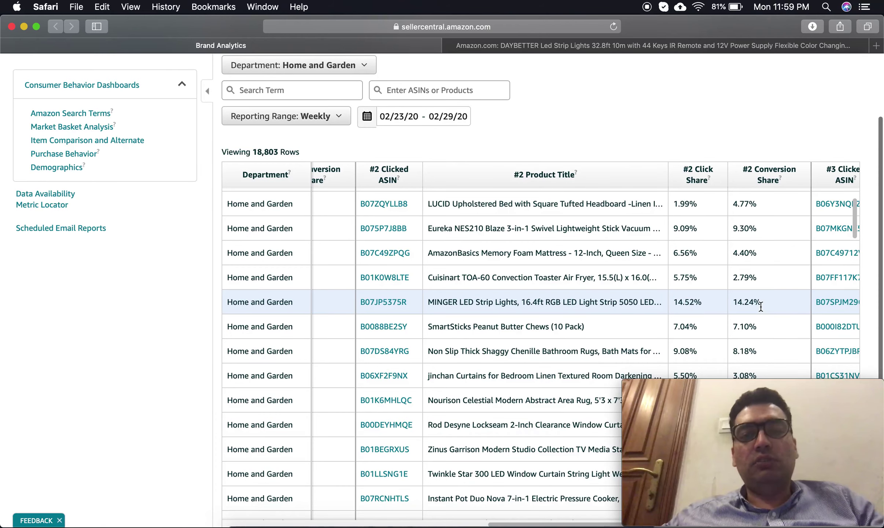
scroll(760, 306, "right", 7)
scroll(760, 306, "right", 2)
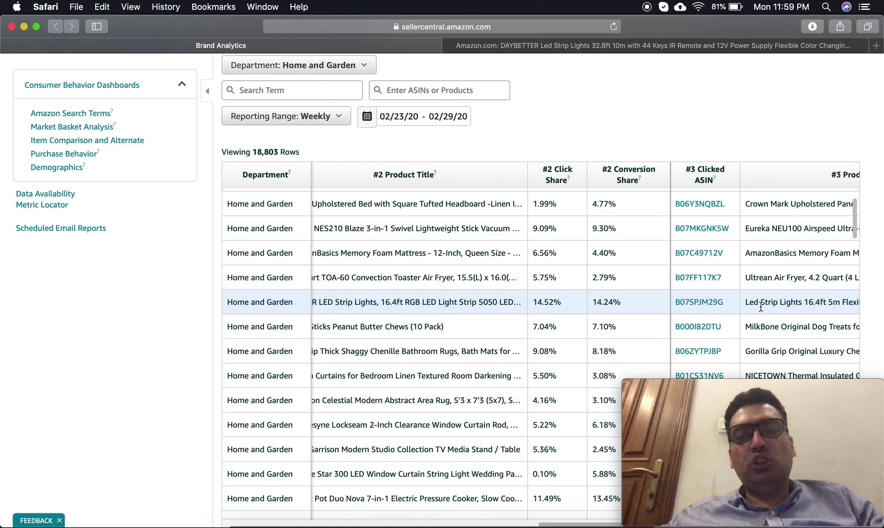
scroll(760, 306, "right", 16)
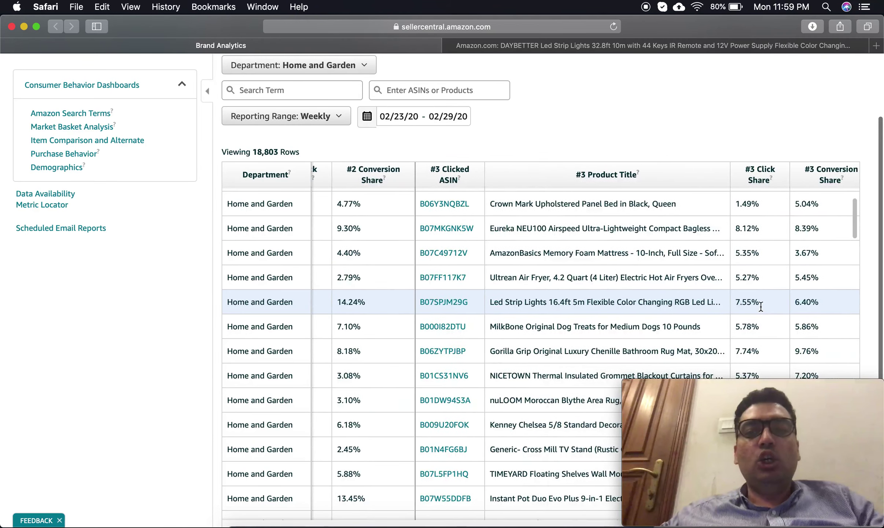
- Recheck the #1 clicked product's shares for "led strip lights" and return to the search term and frequency rank columns
scroll(760, 306, "left", 20)
scroll(760, 306, "left", 10)
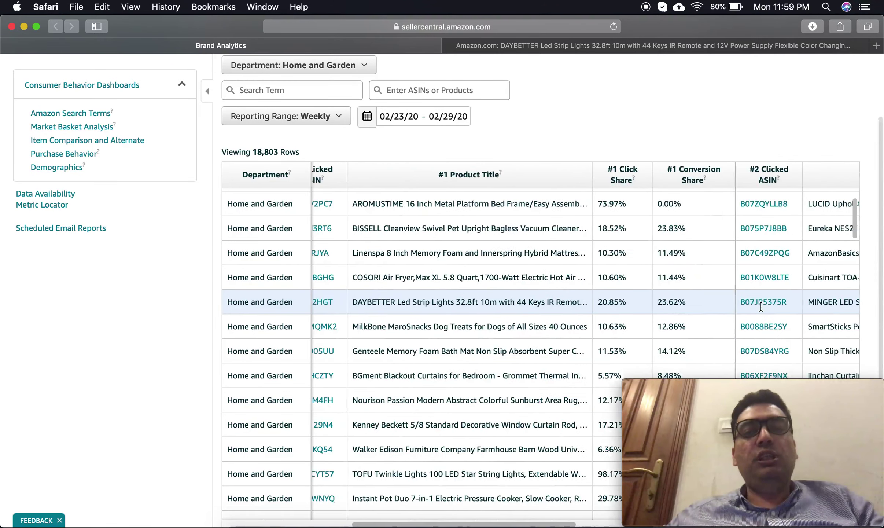
scroll(760, 306, "left", 12)
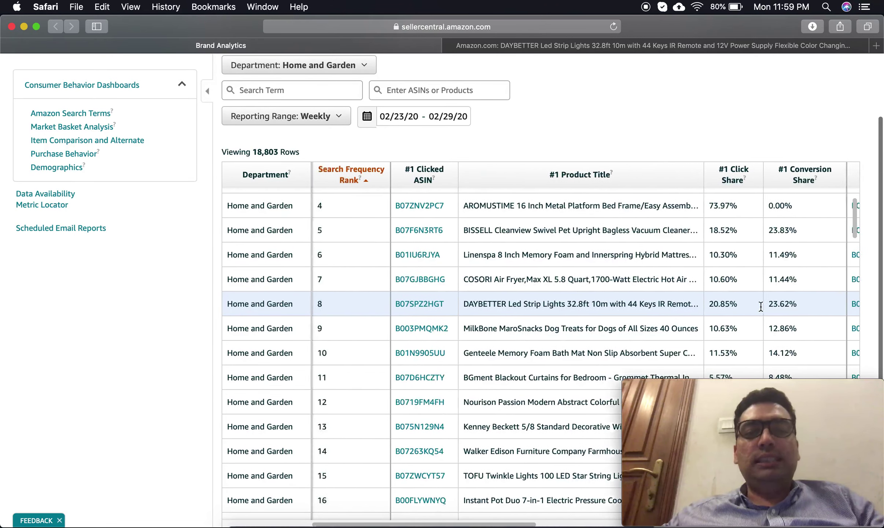
scroll(760, 306, "left", 9)
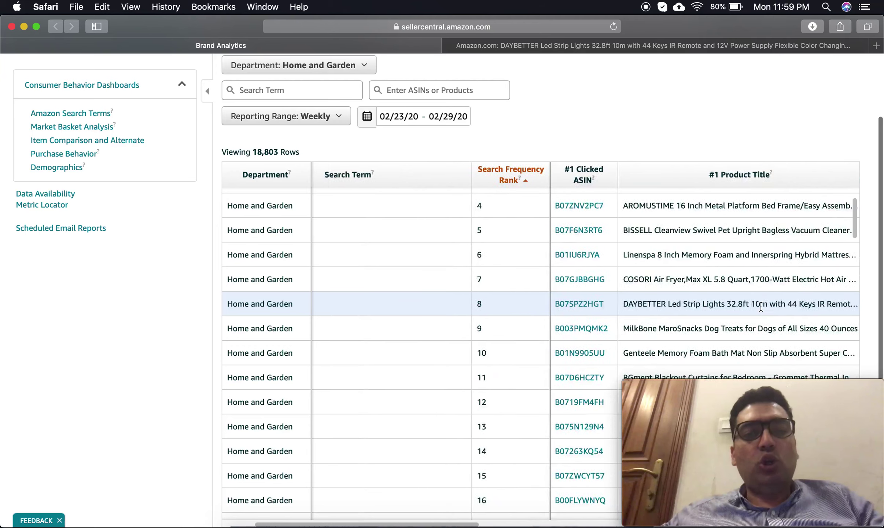
scroll(760, 306, "down", 1)
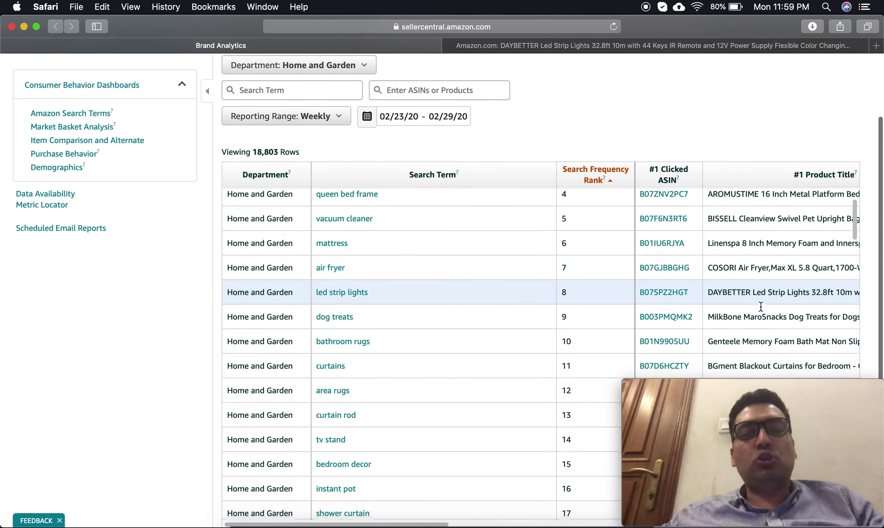
scroll(760, 307, "down", 1)
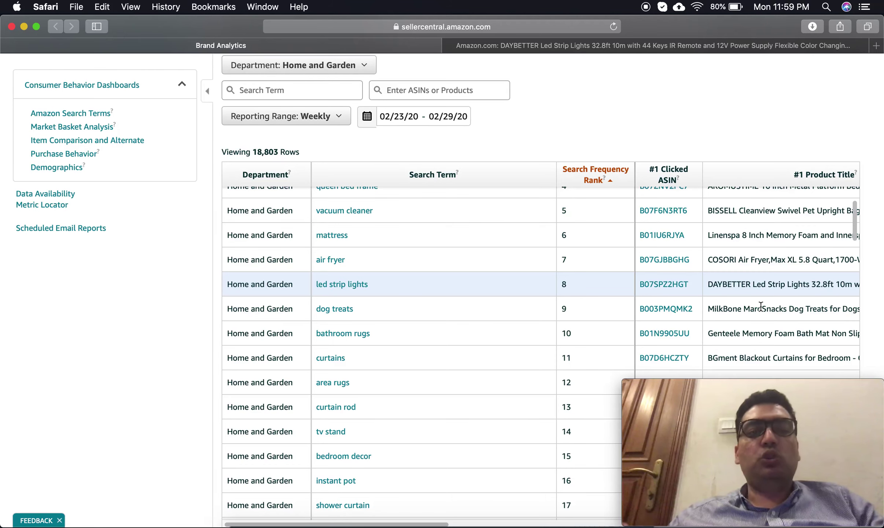
- Review the #1 clicked products' click and conversion shares for the neighbouring search terms, and return to the start of the search terms table
scroll(758, 305, "right", 5)
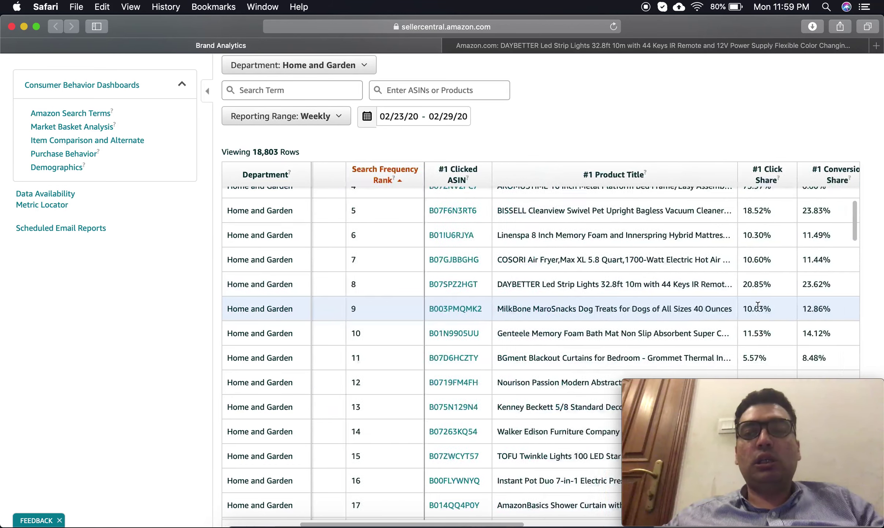
scroll(757, 305, "right", 3)
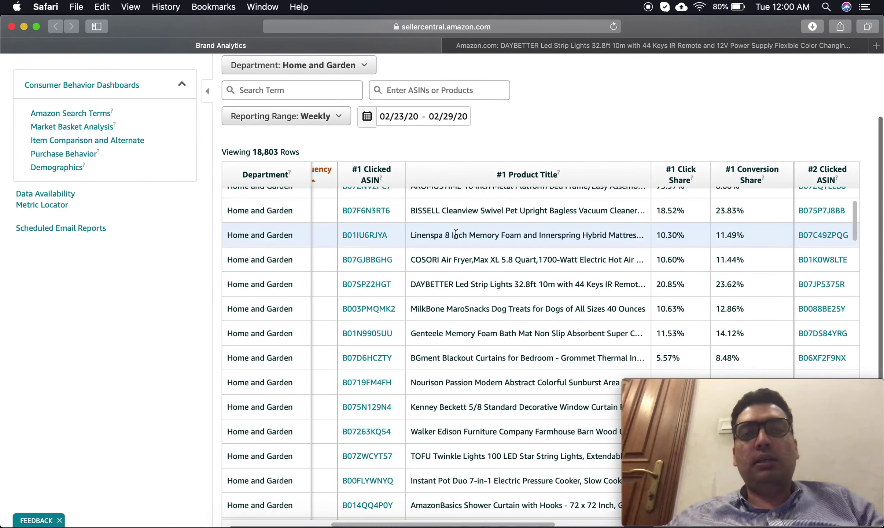
scroll(455, 233, "left", 10)
scroll(455, 233, "up", 3)
scroll(455, 233, "up", 3)
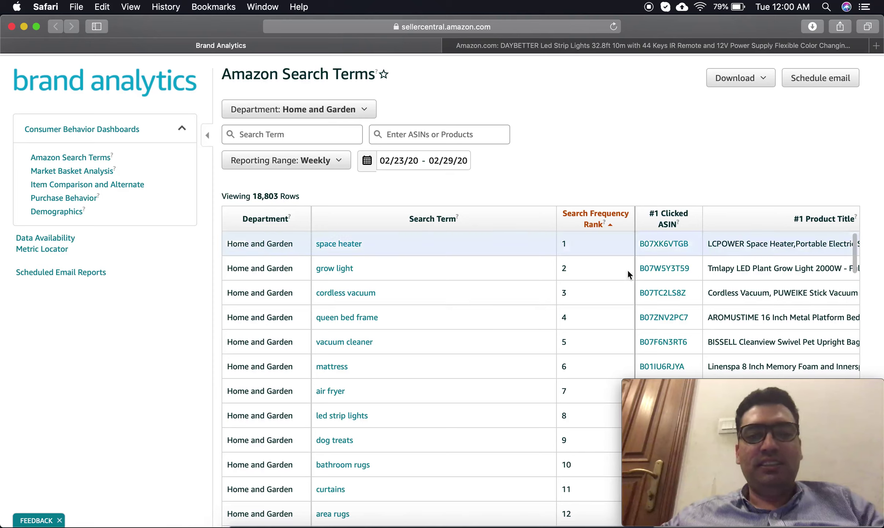
mouse_move(758, 480)
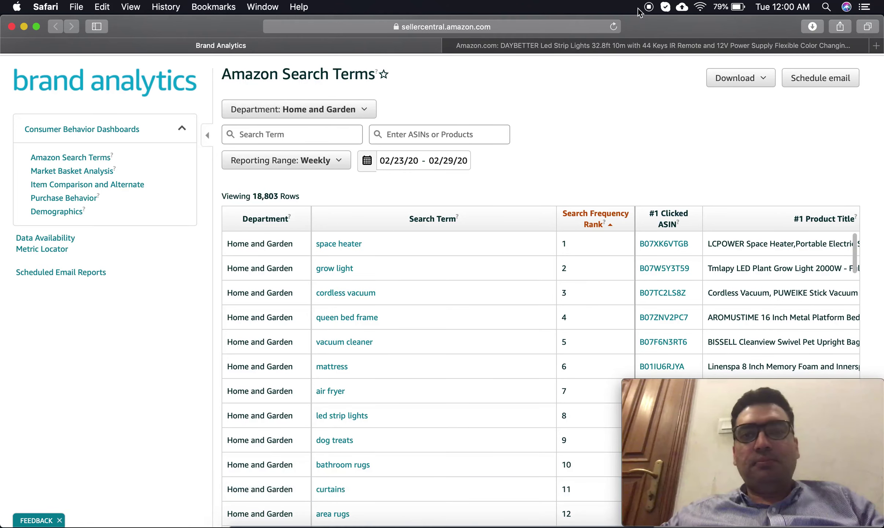